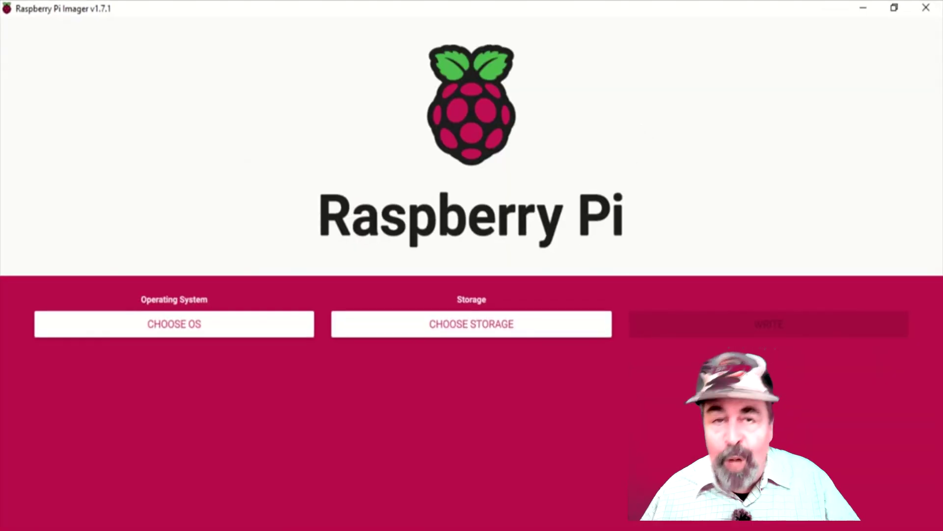
- Browse the OS list into Raspberry Pi OS (other) to see the 64-bit desktop and Lite editions
click(130, 328)
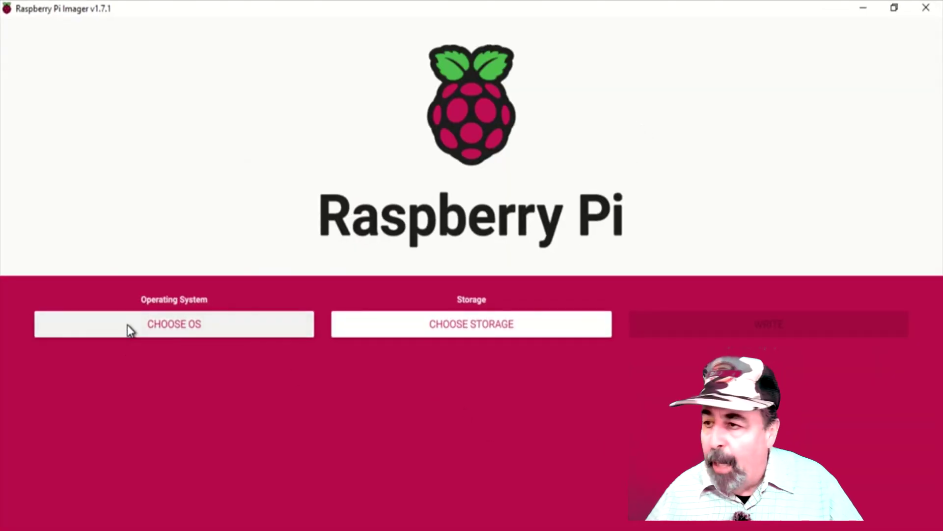
click(110, 157)
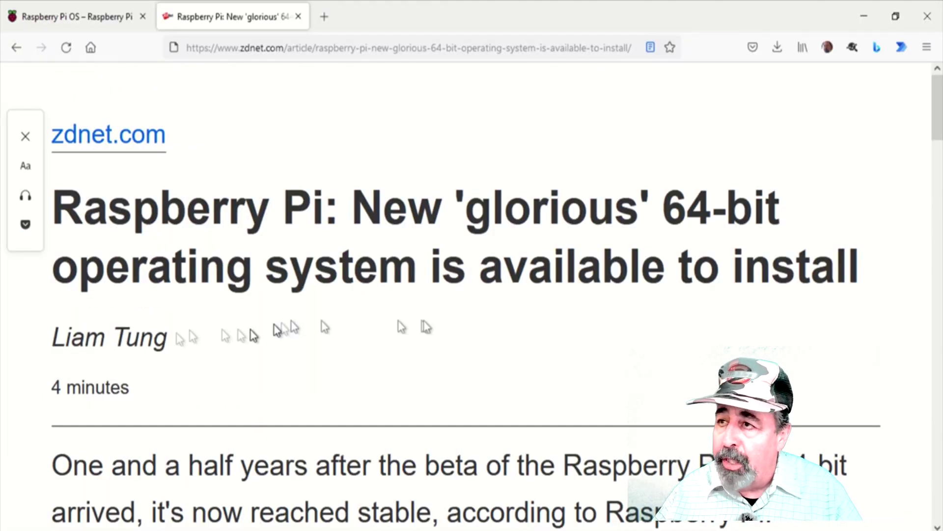
scroll(426, 327, down, 3)
scroll(459, 274, down, 3)
scroll(442, 317, down, 3)
scroll(432, 362, down, 4)
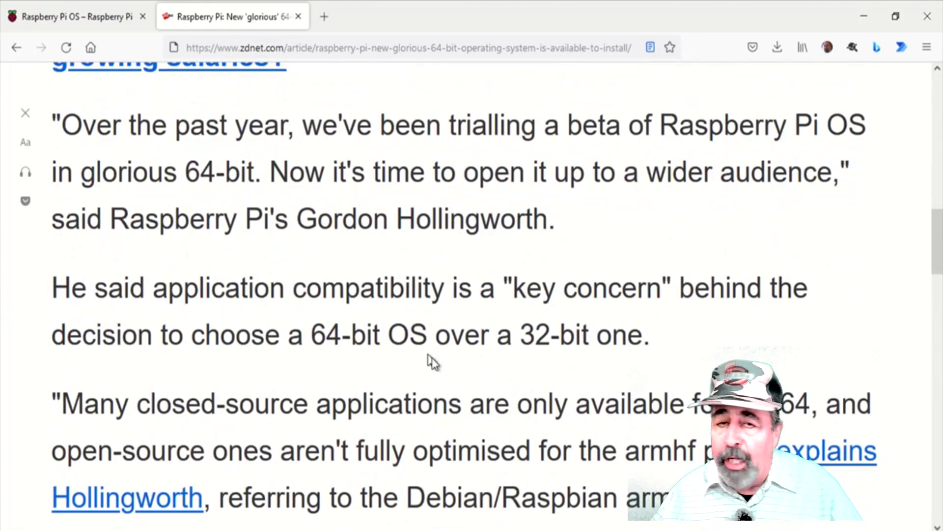
drag(294, 404, 575, 403)
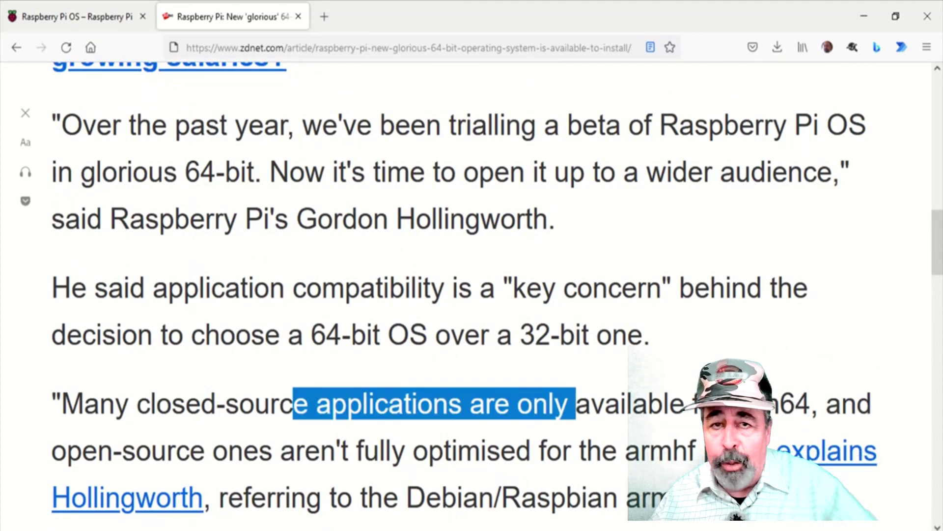
scroll(583, 421, down, 3)
scroll(583, 420, down, 3)
scroll(268, 296, down, 2)
drag(278, 300, 101, 252)
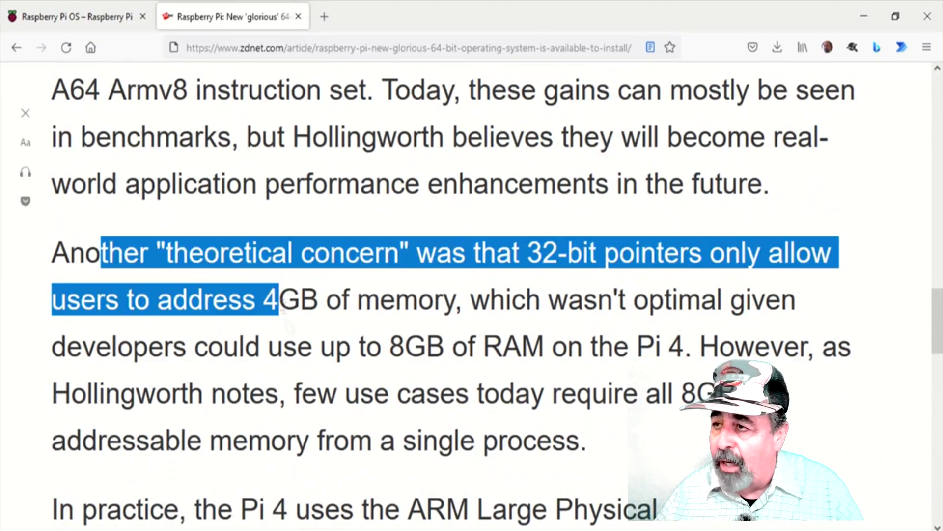
drag(278, 299, 288, 394)
scroll(185, 223, down, 5)
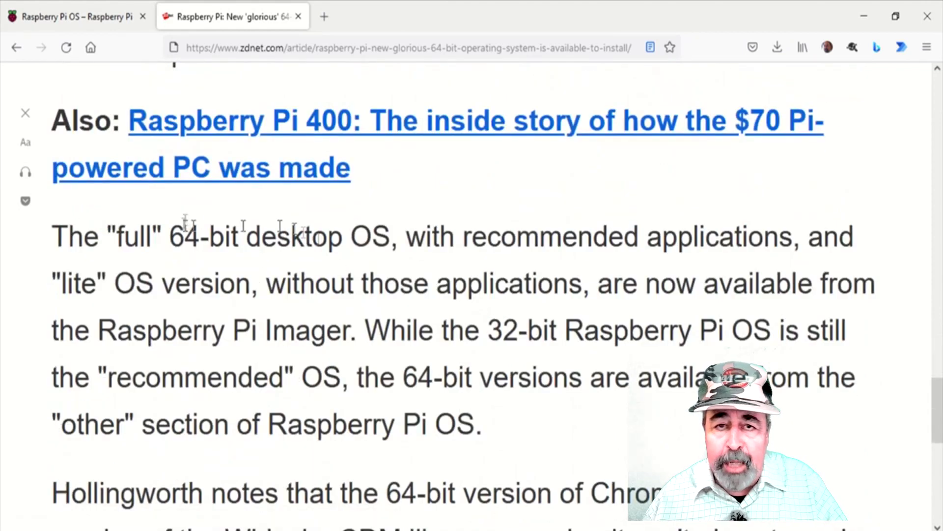
drag(200, 236, 252, 330)
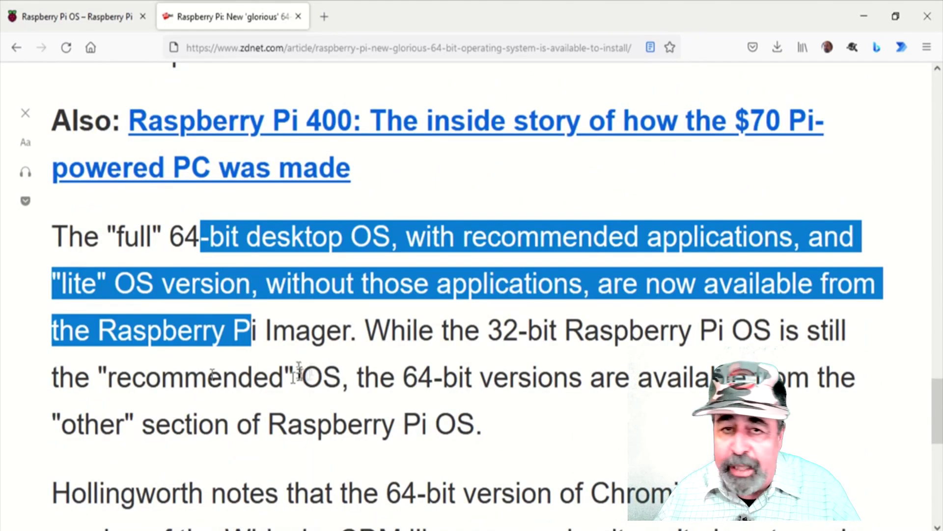
scroll(299, 372, down, 3)
drag(181, 268, 387, 380)
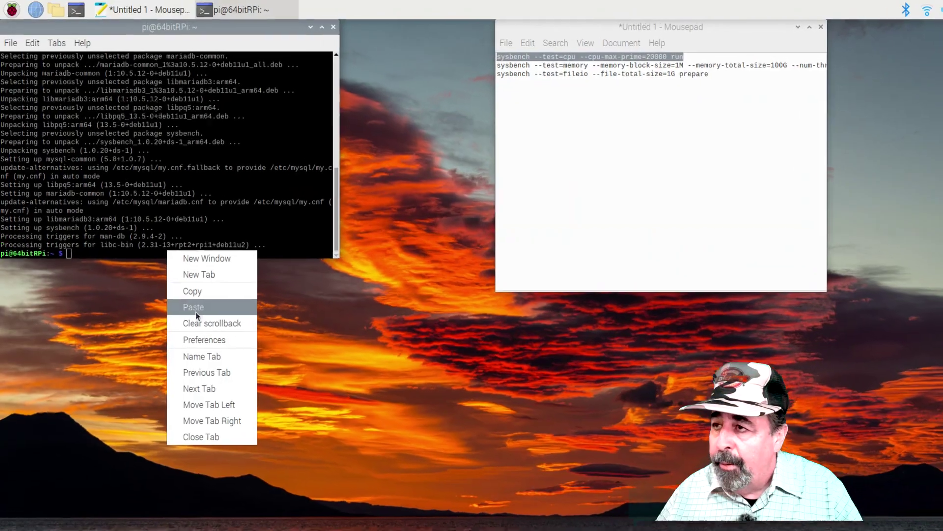
click(195, 311)
key(Return)
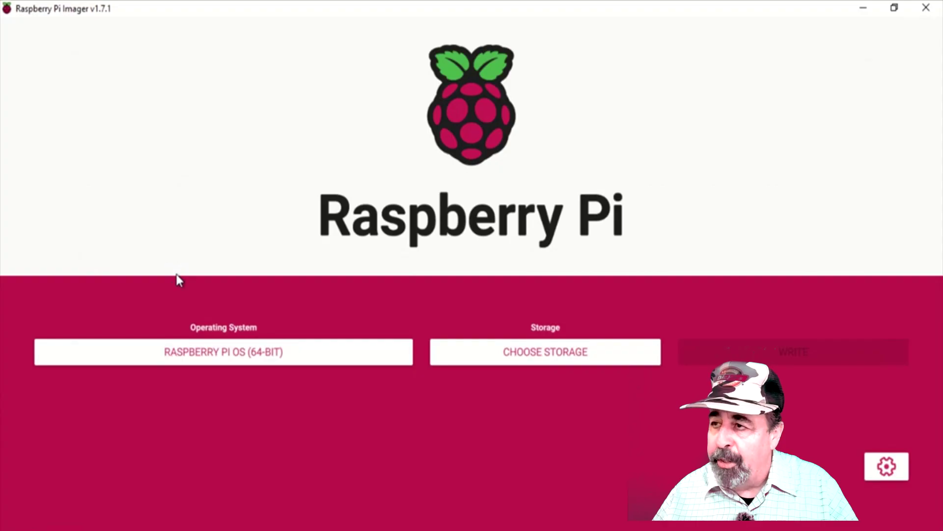
- Reach the advanced options, then accept the update prompt to visit the newer Imager's download page
click(888, 467)
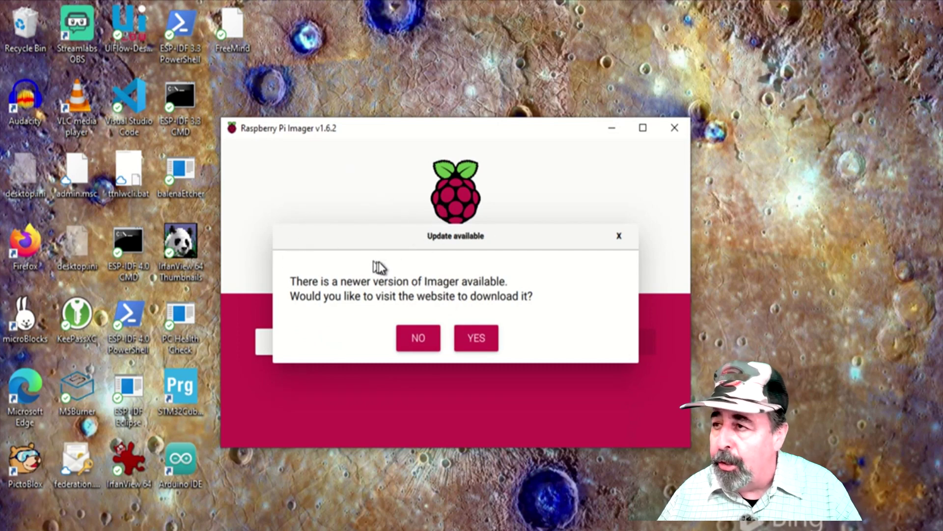
click(476, 337)
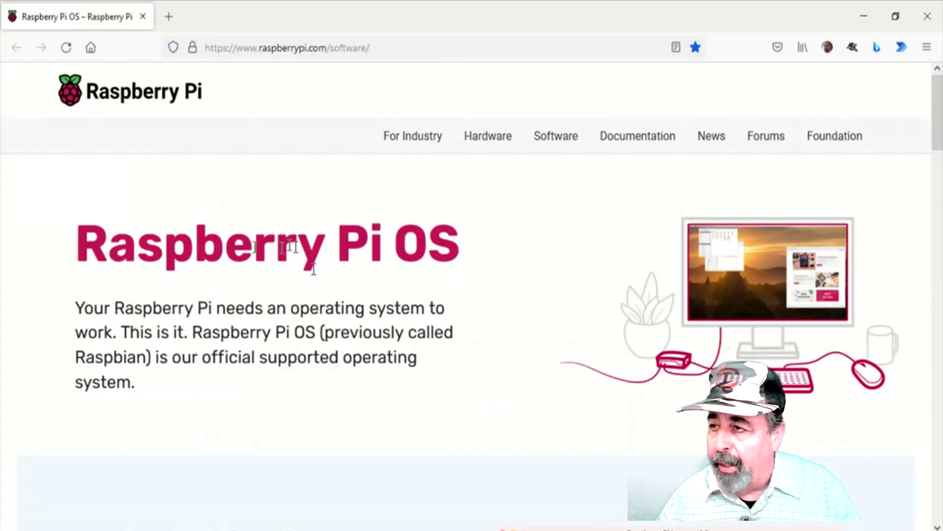
scroll(312, 263, down, 1)
scroll(341, 312, down, 3)
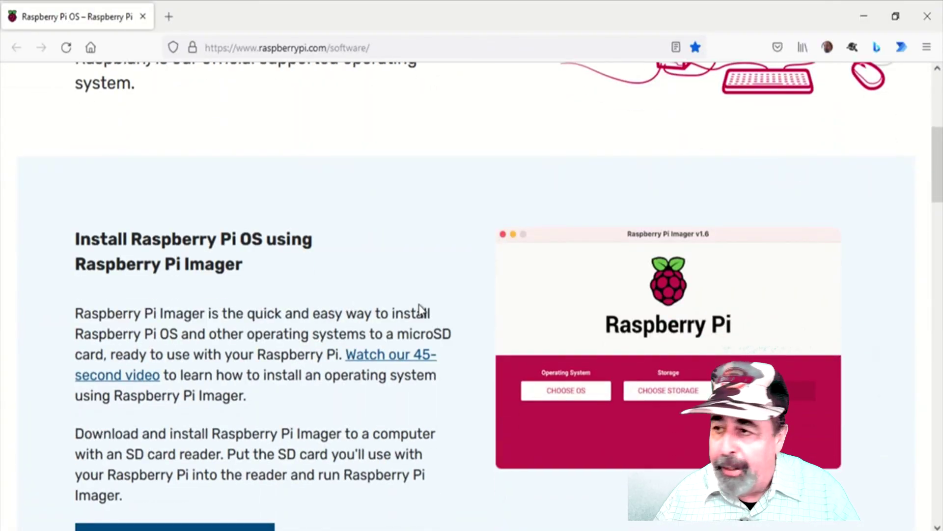
scroll(420, 309, down, 1)
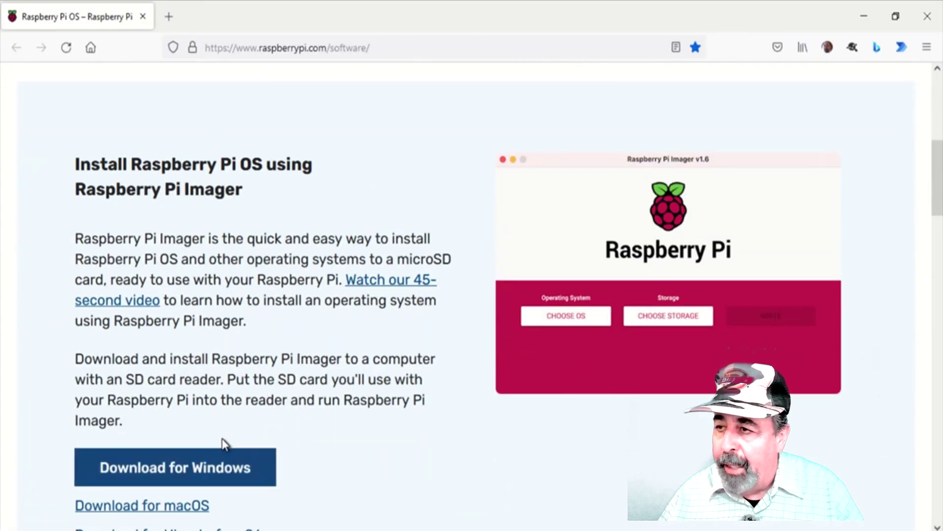
scroll(223, 417, down, 1)
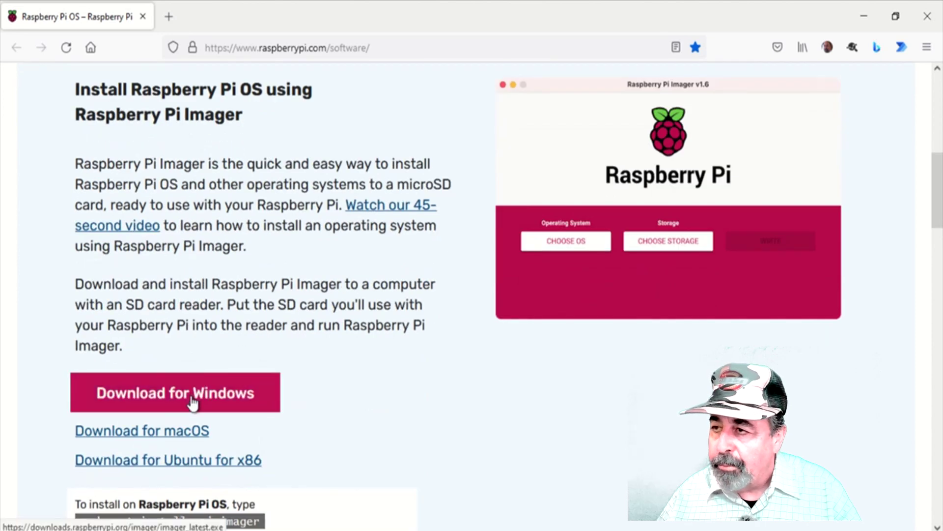
- Download the Windows imager_1.7.1.exe installer, close the old Imager, and launch the installer
click(192, 402)
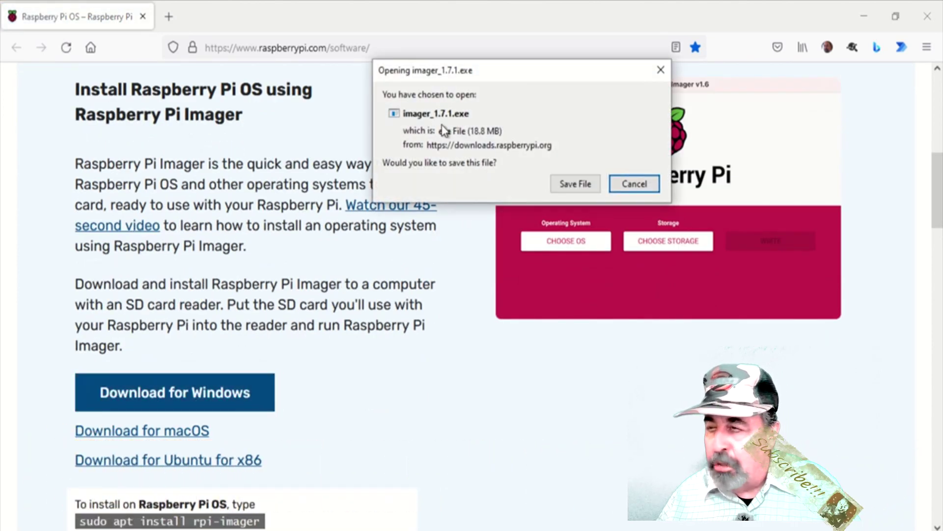
click(582, 185)
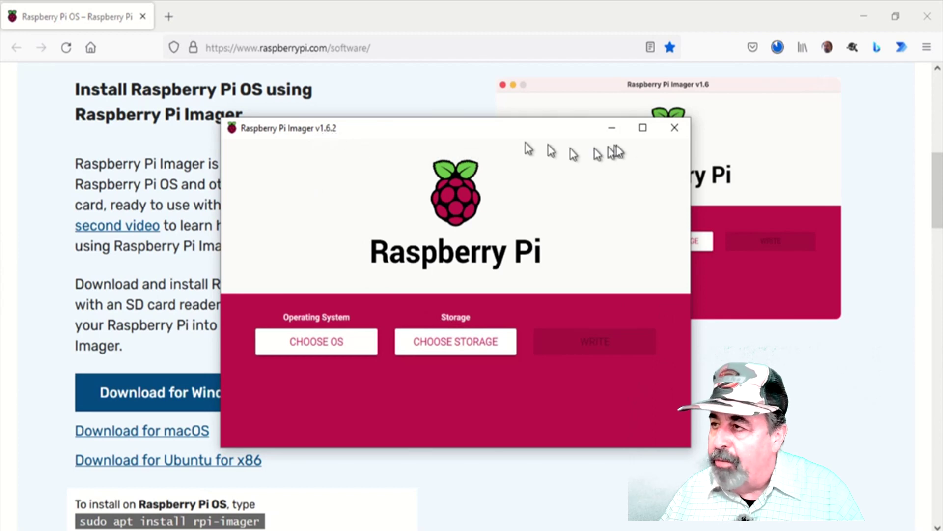
click(675, 129)
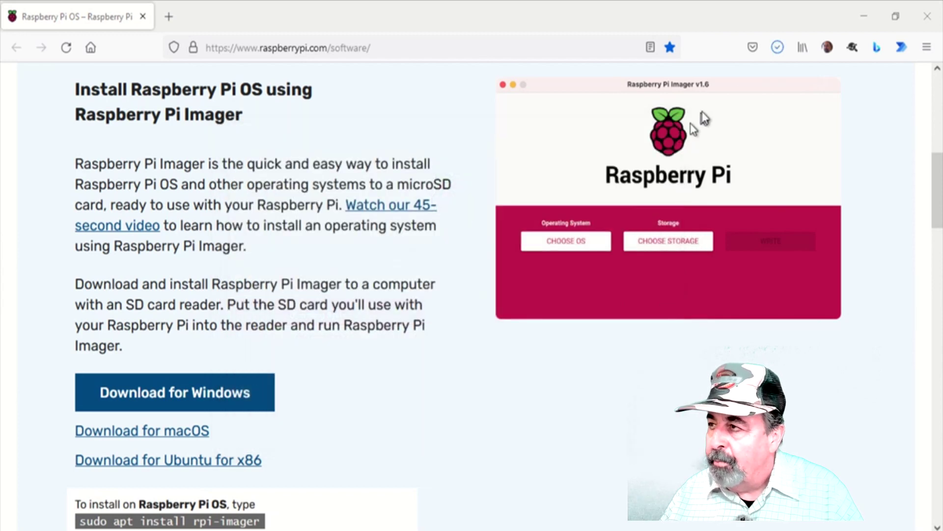
click(776, 52)
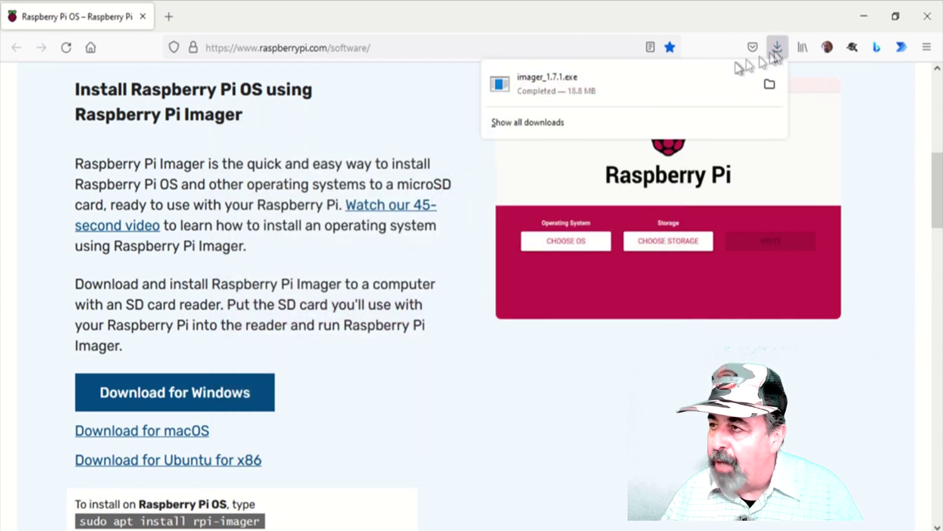
click(664, 74)
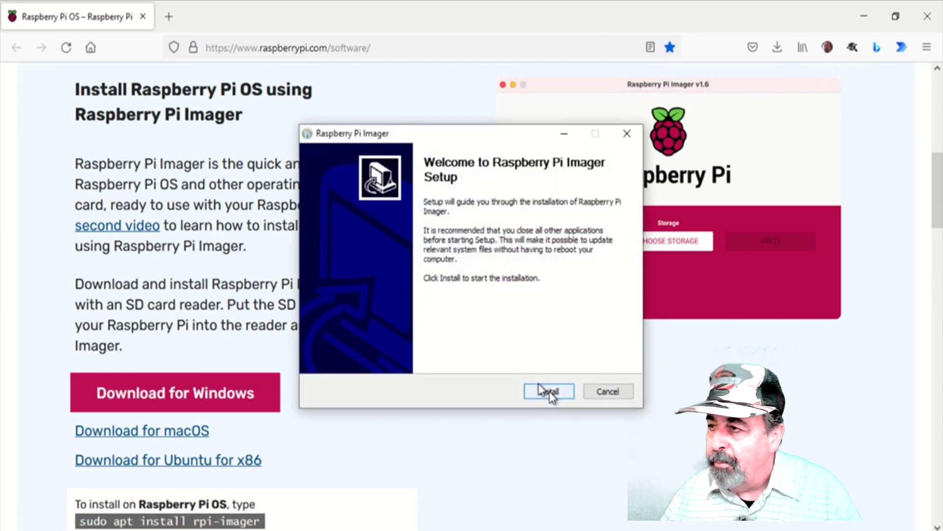
- Install Raspberry Pi Imager 1.7.1 and finish setup with the new Imager running
click(549, 391)
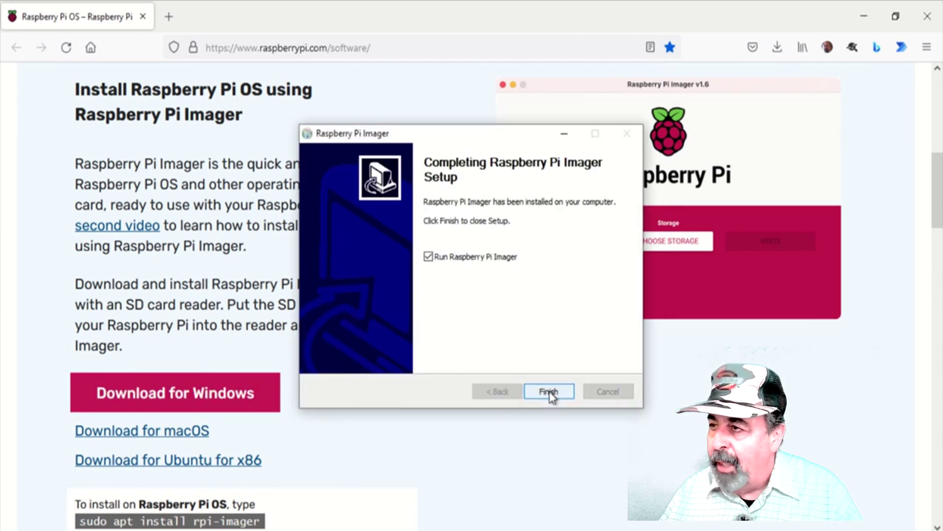
click(549, 392)
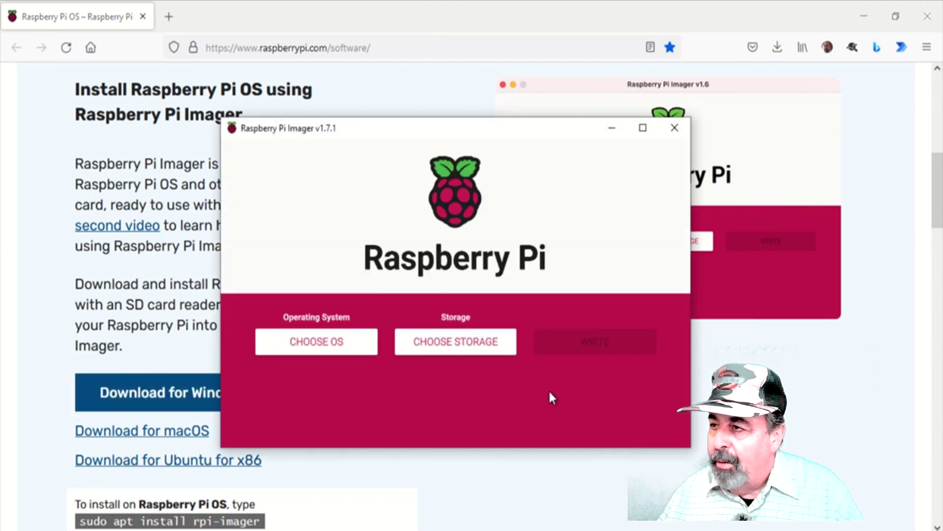
- Maximize the Imager and choose Raspberry Pi OS (64-bit) from the other variants as the OS
click(643, 127)
click(129, 330)
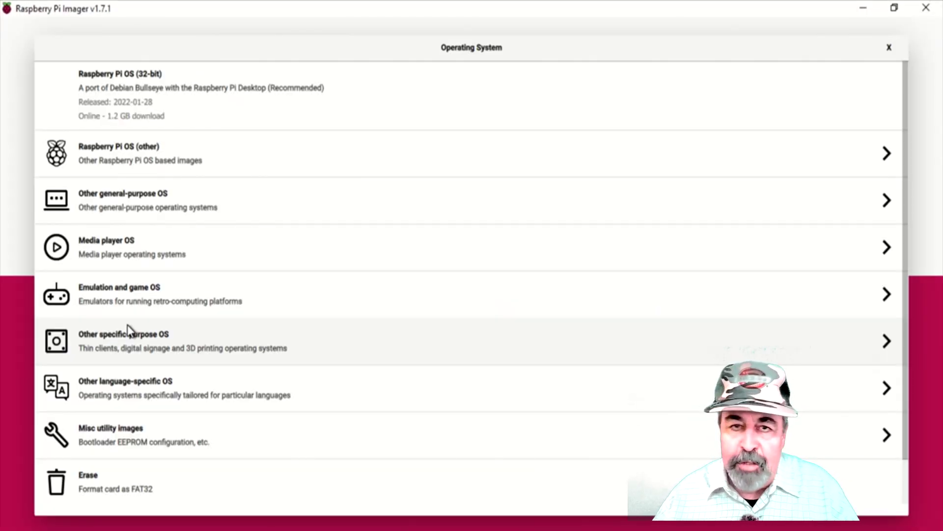
click(110, 158)
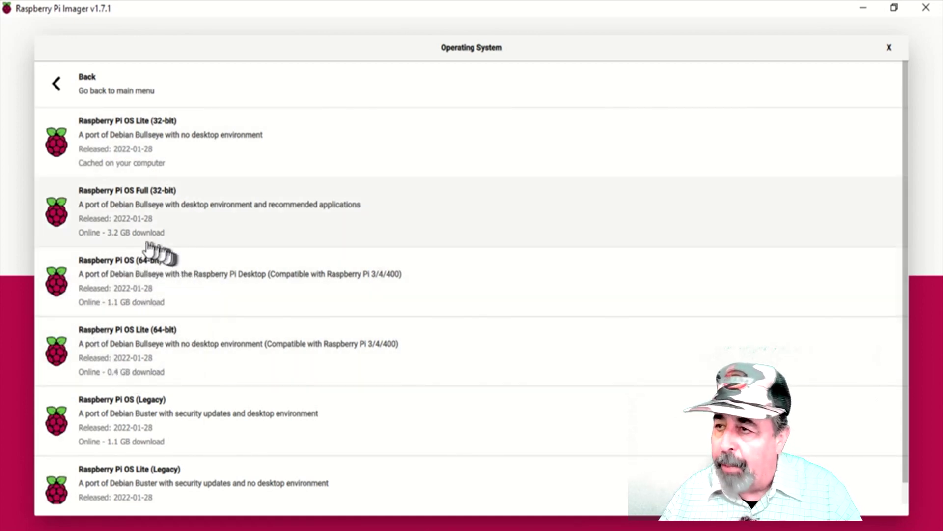
click(178, 279)
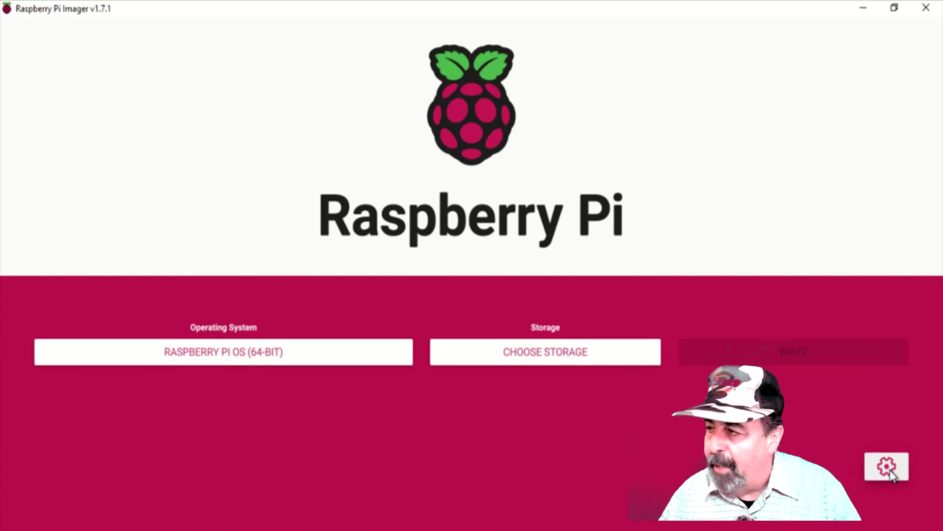
- Bring up the advanced image customization options for SSH and user password settings
click(890, 469)
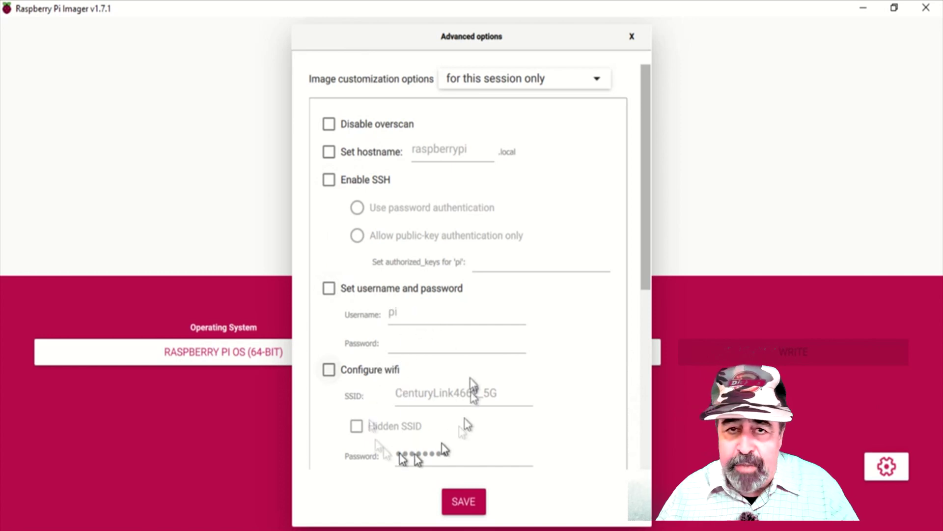
scroll(544, 366, down, 1)
scroll(543, 366, down, 2)
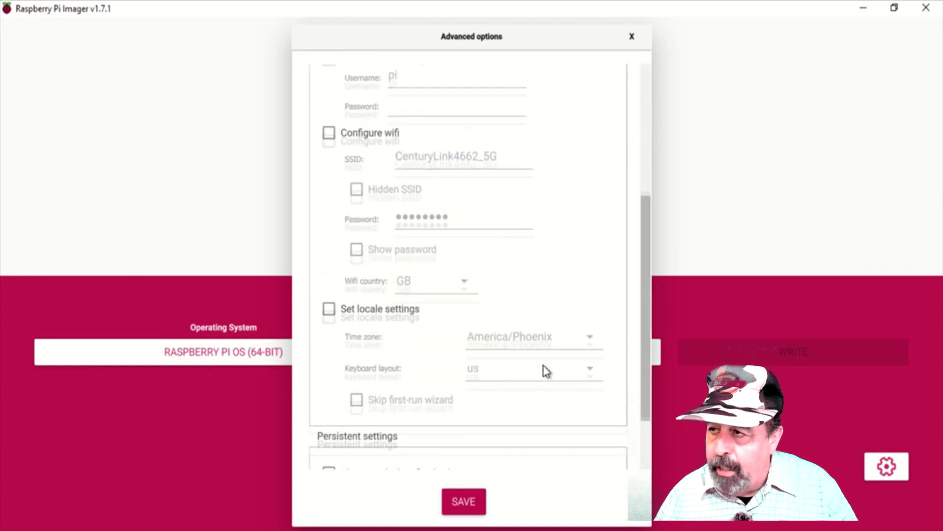
scroll(543, 366, down, 1)
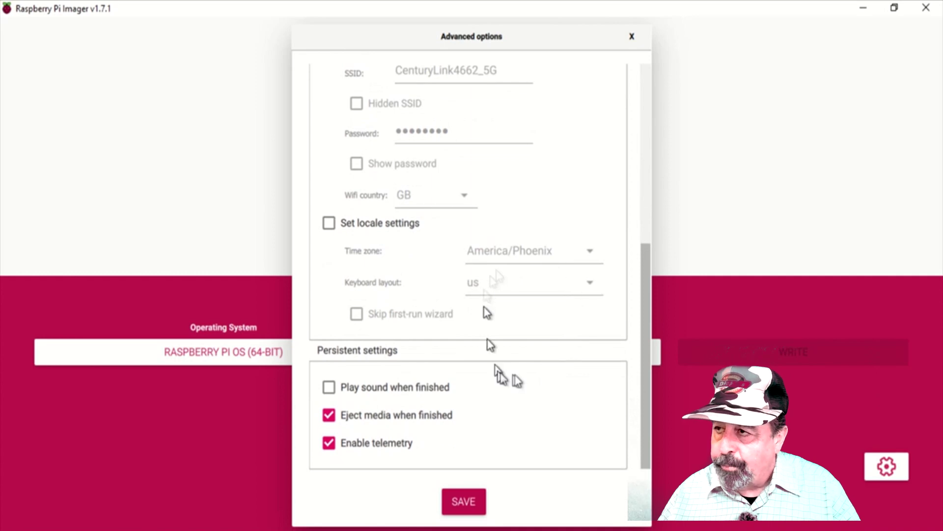
scroll(542, 386, up, 2)
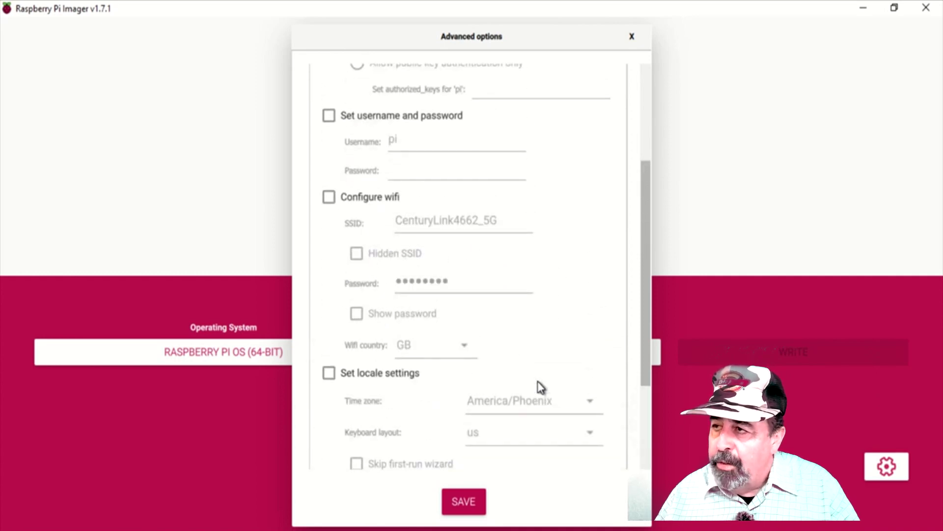
scroll(542, 387, up, 3)
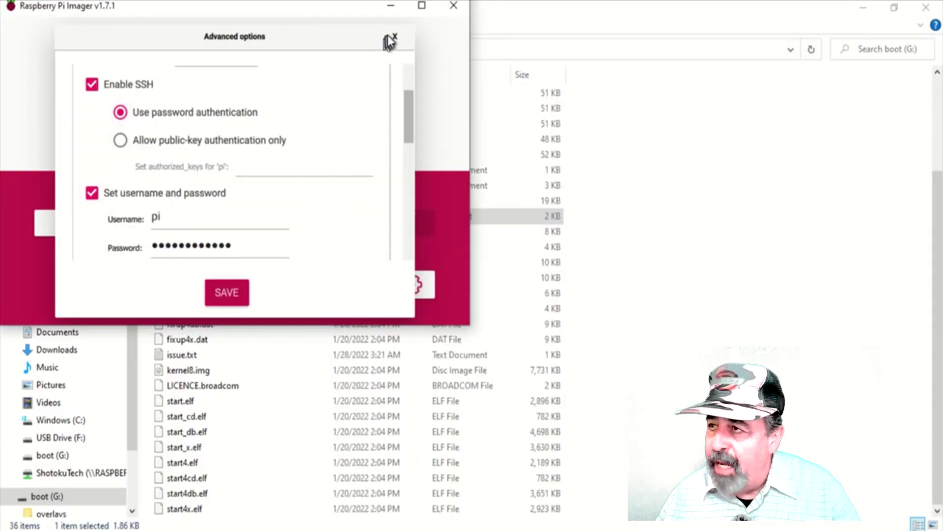
scroll(408, 76, up, 2)
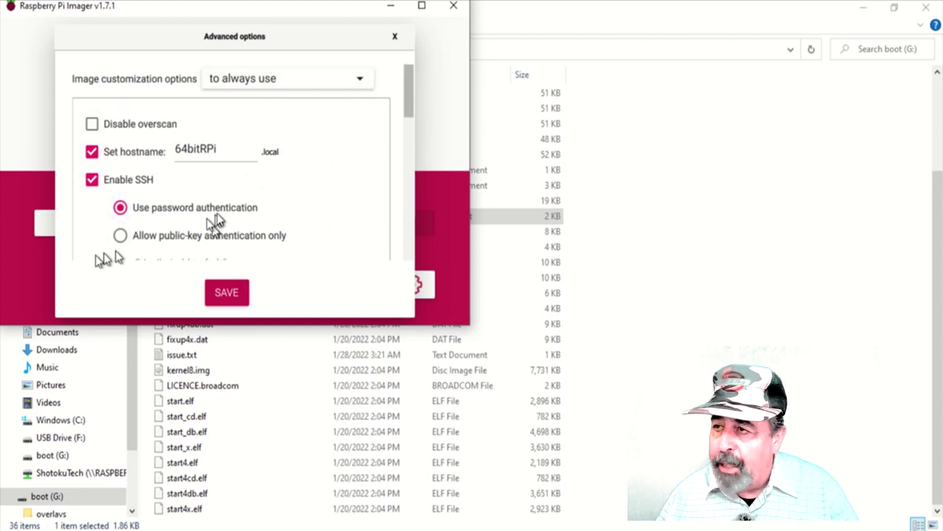
- Bring the boot (G:) drive's file listing with firstrun.sh to the front
click(601, 308)
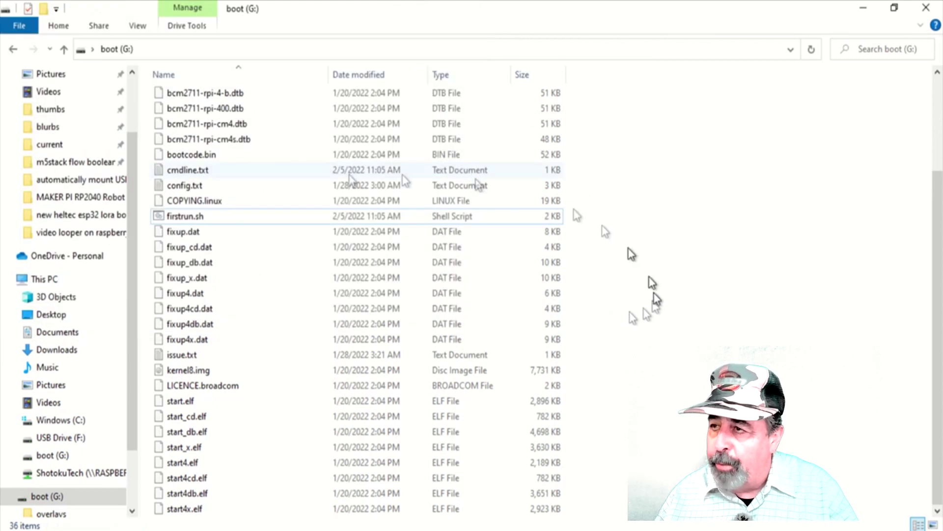
scroll(253, 421, up, 3)
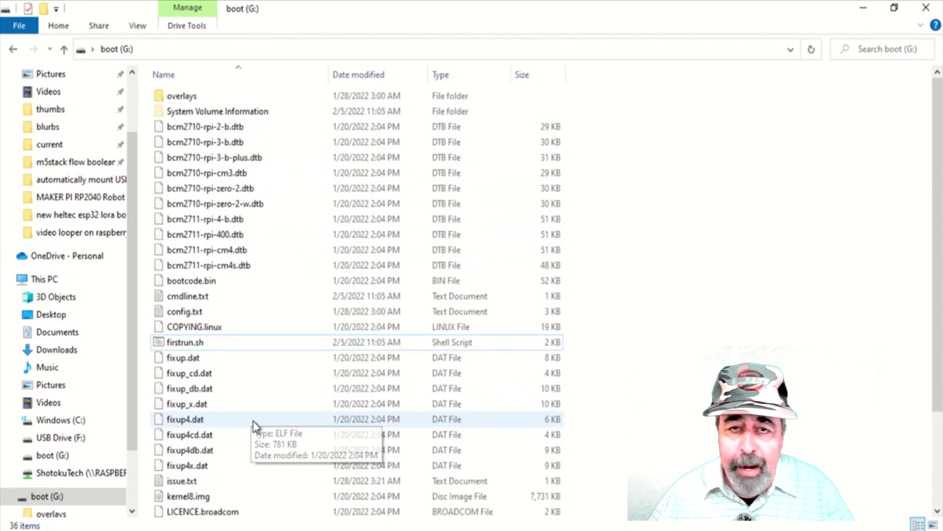
scroll(256, 418, down, 1)
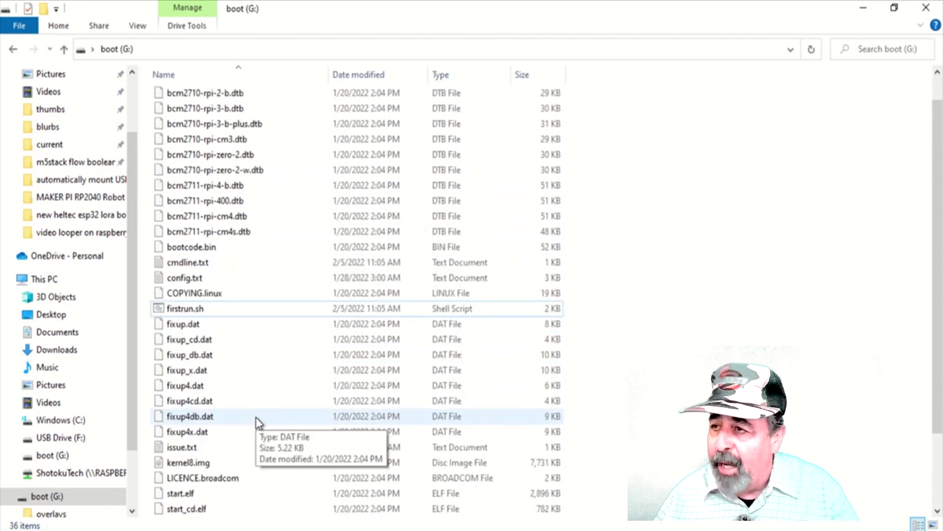
- Open firstrun.sh from the boot drive in Notepad++ via its Open with options
right_click(207, 308)
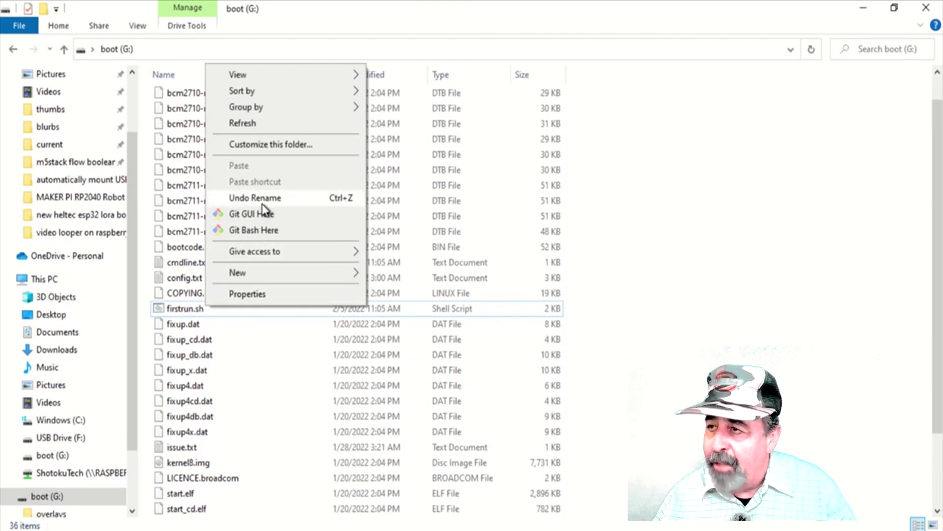
click(188, 314)
right_click(187, 309)
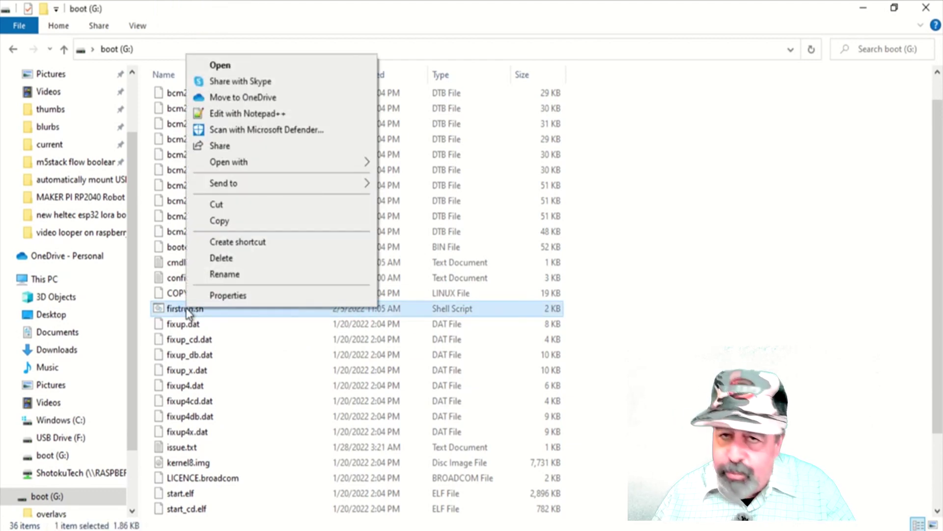
mouse_move(228, 162)
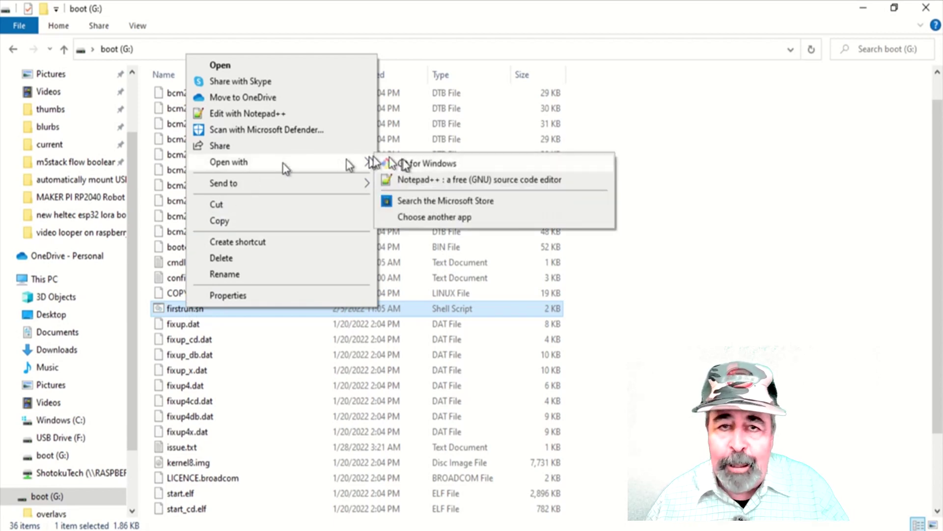
click(417, 179)
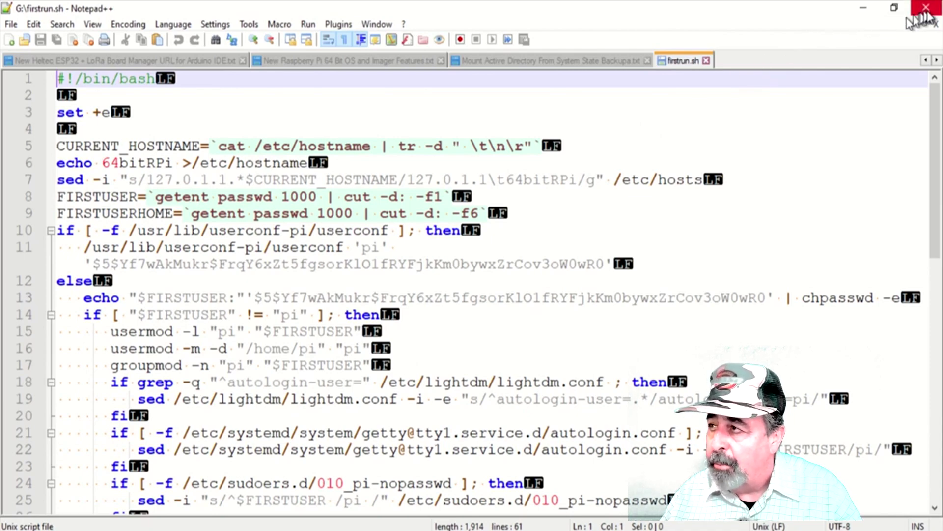
- Close the firstrun.sh script in Notepad++ and the boot drive's Explorer window
click(926, 8)
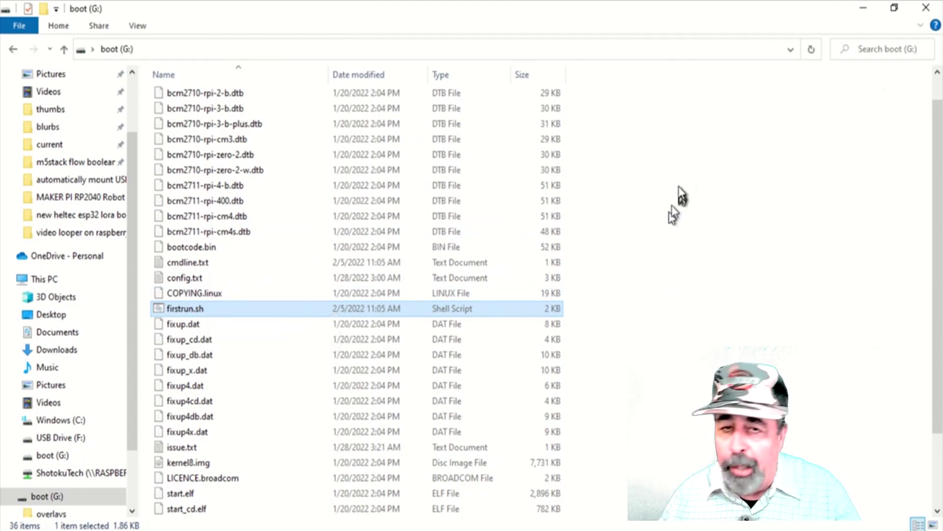
click(923, 9)
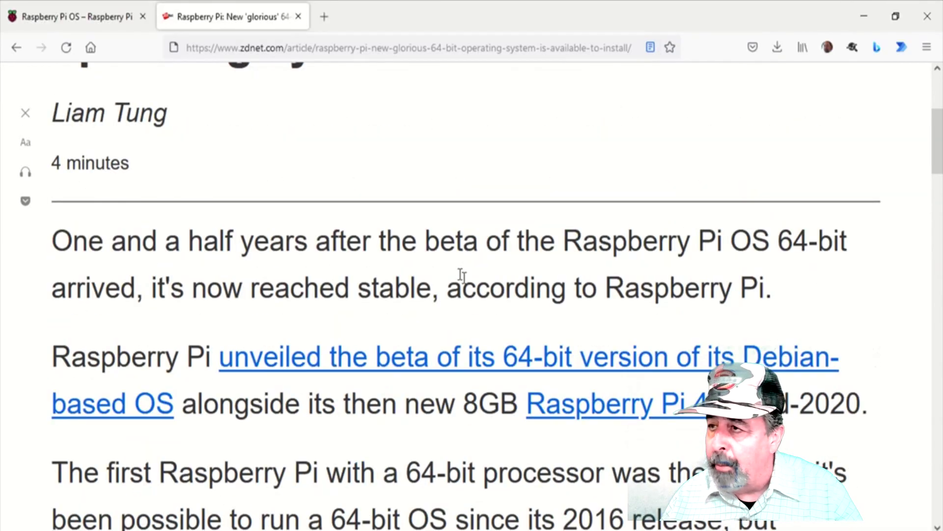
scroll(462, 274, down, 2)
scroll(442, 317, down, 3)
scroll(436, 349, down, 3)
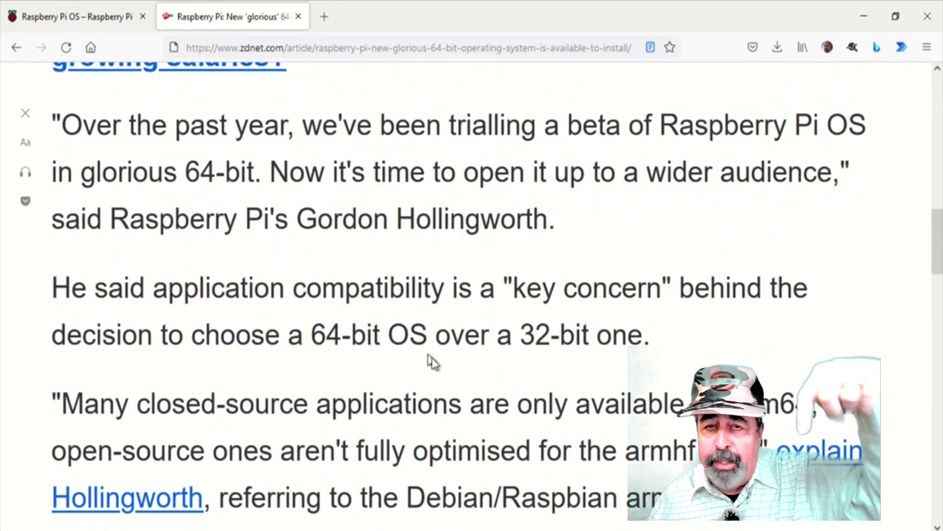
- Highlight the article passages on closed-source apps, full and lite versions, Chromium lacking WidevineCDM, and '64-bit'
drag(293, 404, 583, 418)
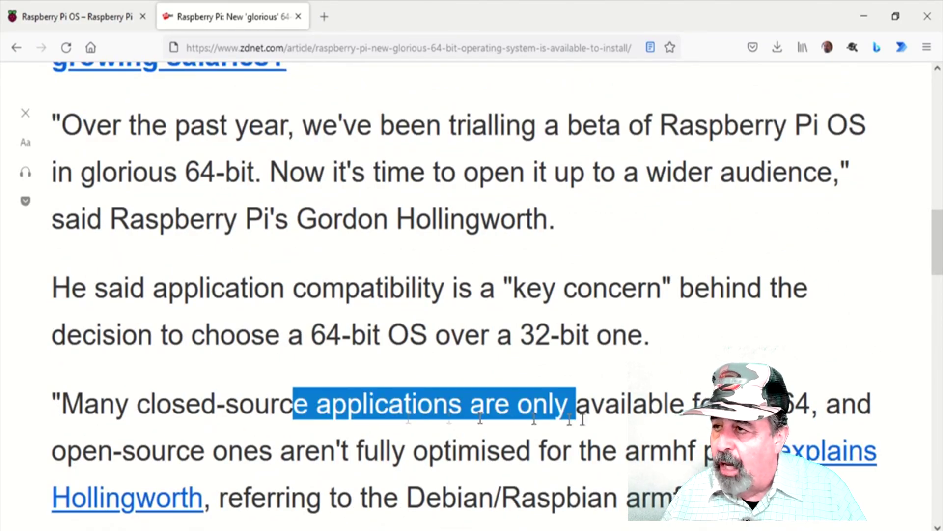
scroll(472, 295, down, 5)
scroll(583, 421, down, 2)
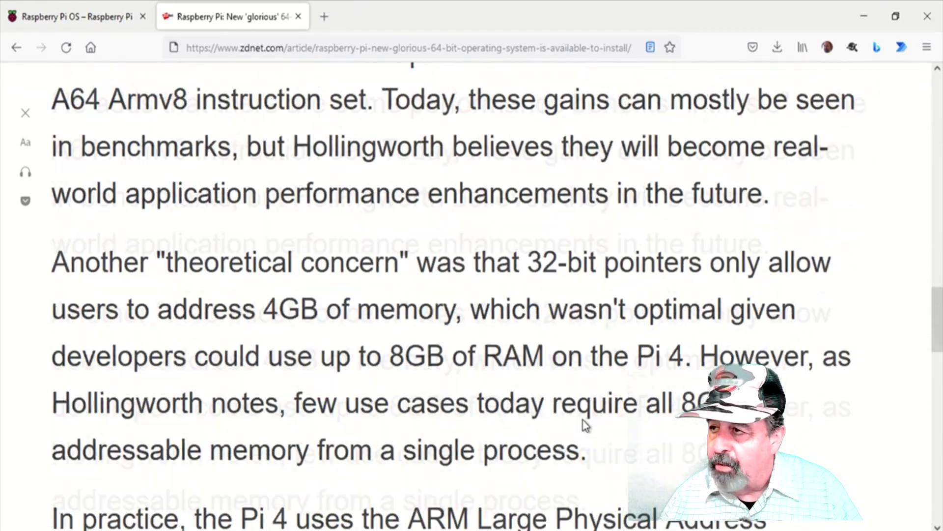
mouse_move(101, 251)
mouse_down()
mouse_move(218, 281)
mouse_move(297, 346)
mouse_move(297, 389)
mouse_up()
scroll(301, 386, down, 5)
scroll(301, 383, down, 3)
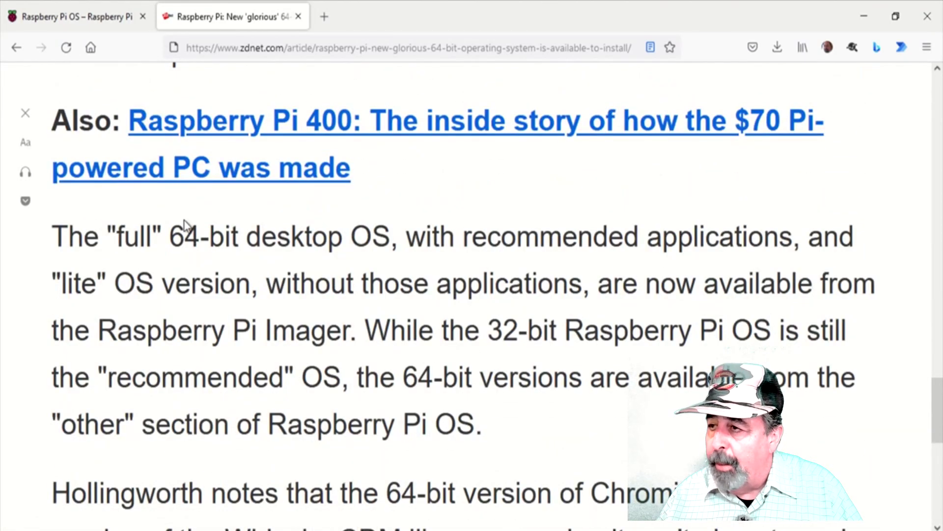
drag(196, 235, 271, 357)
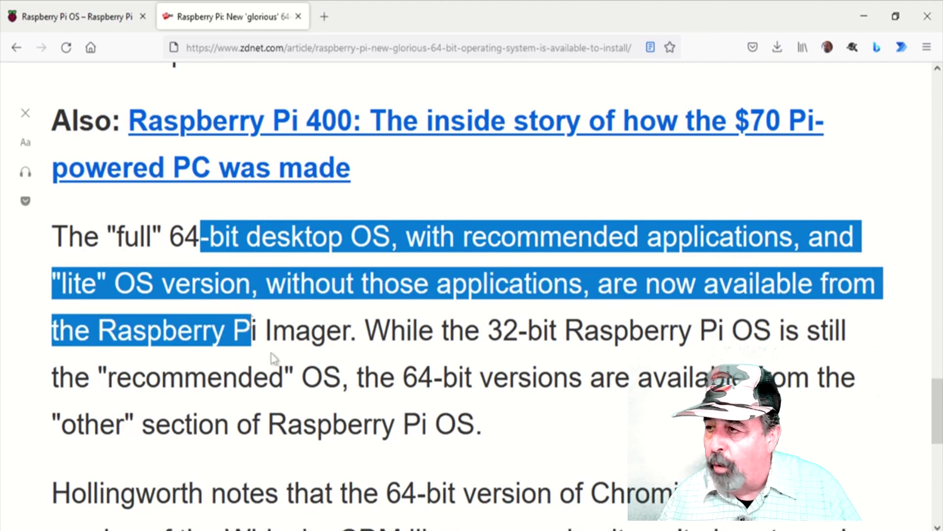
scroll(310, 373, down, 3)
drag(181, 270, 668, 269)
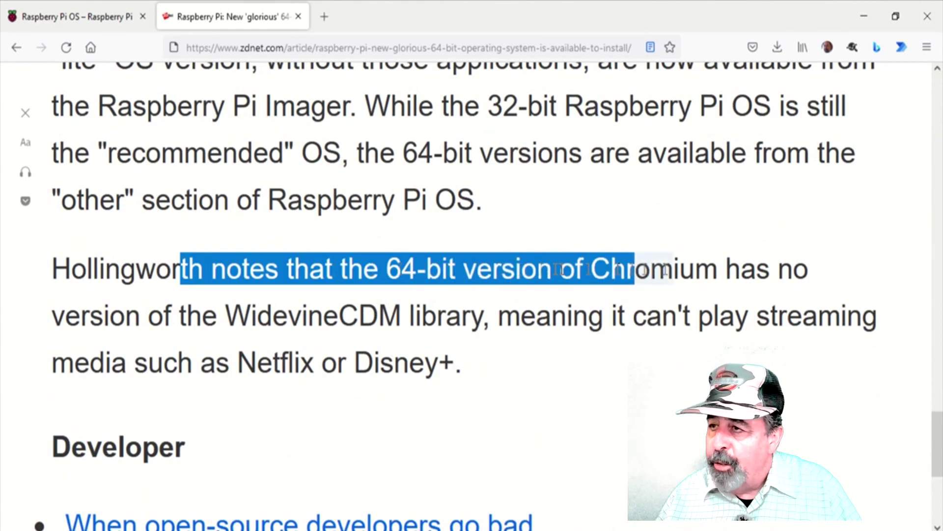
drag(559, 269, 681, 354)
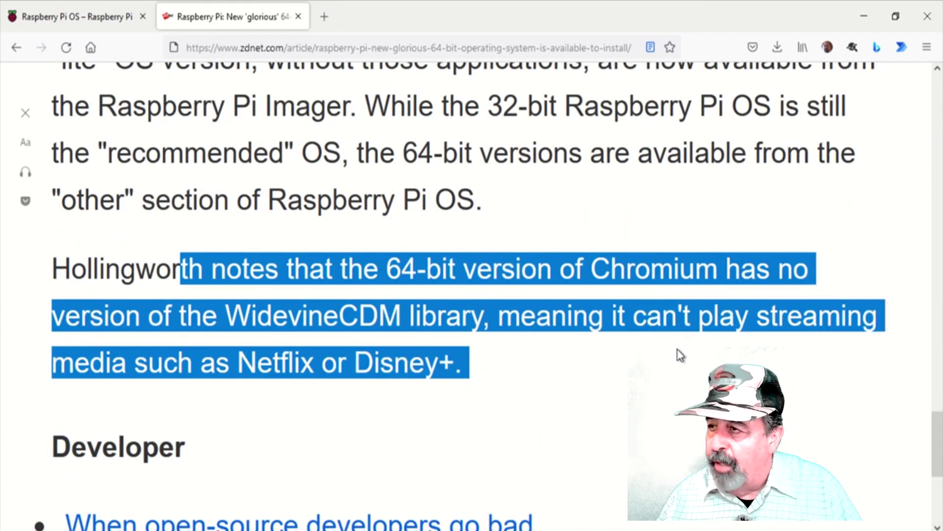
scroll(431, 365, up, 3)
double_click(435, 377)
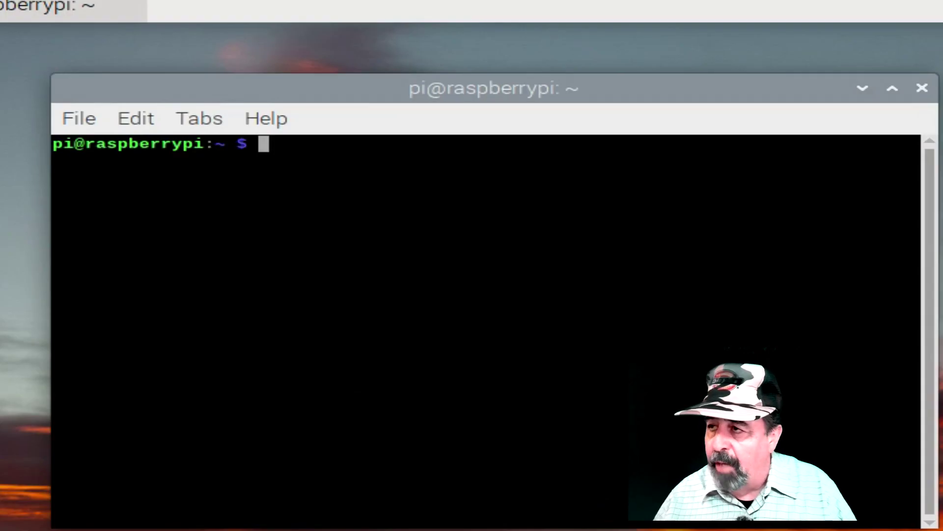
text(sudo apt-)
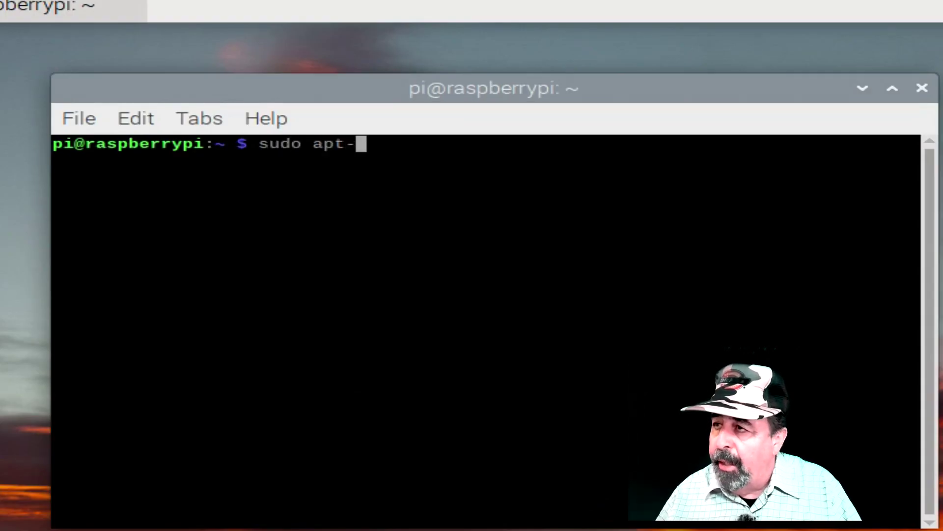
text(get install sysb)
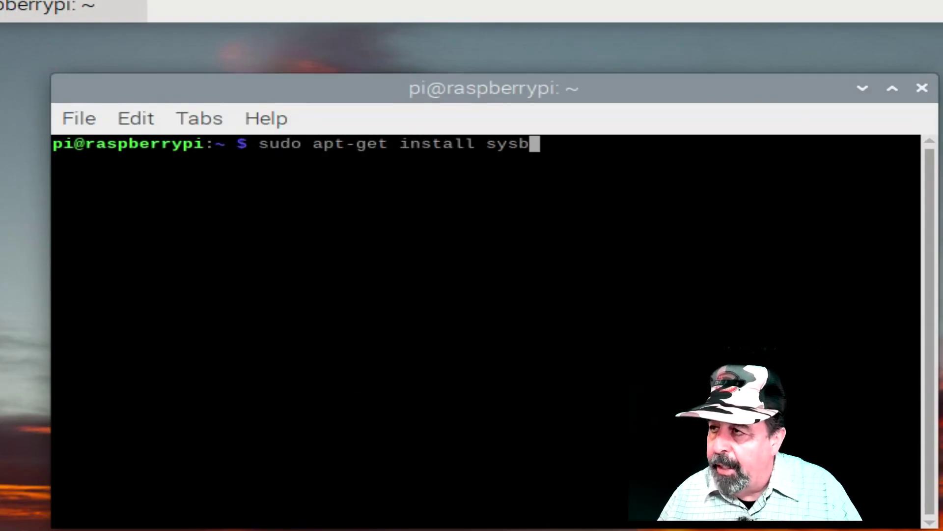
text(ench)
- Install sysbench on the Pi via sudo apt-get install sysbench
key(Return)
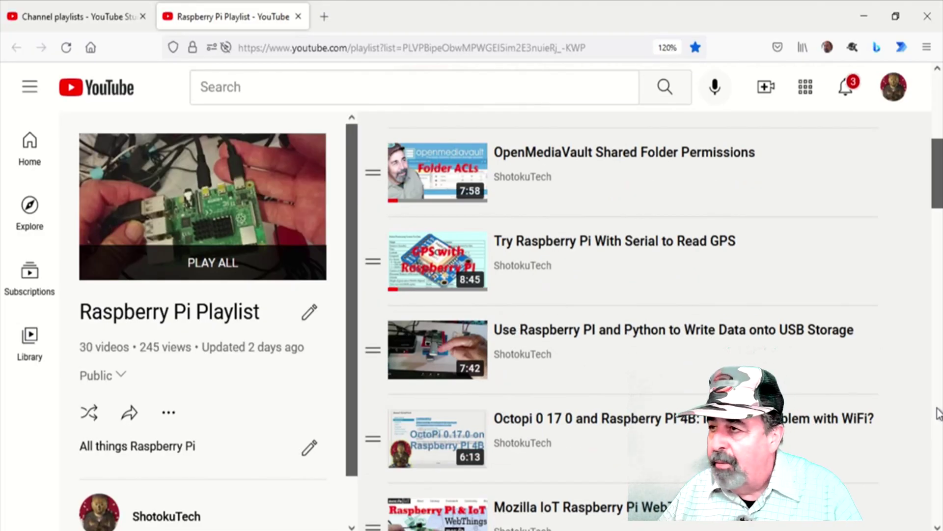
scroll(938, 413, down, 5)
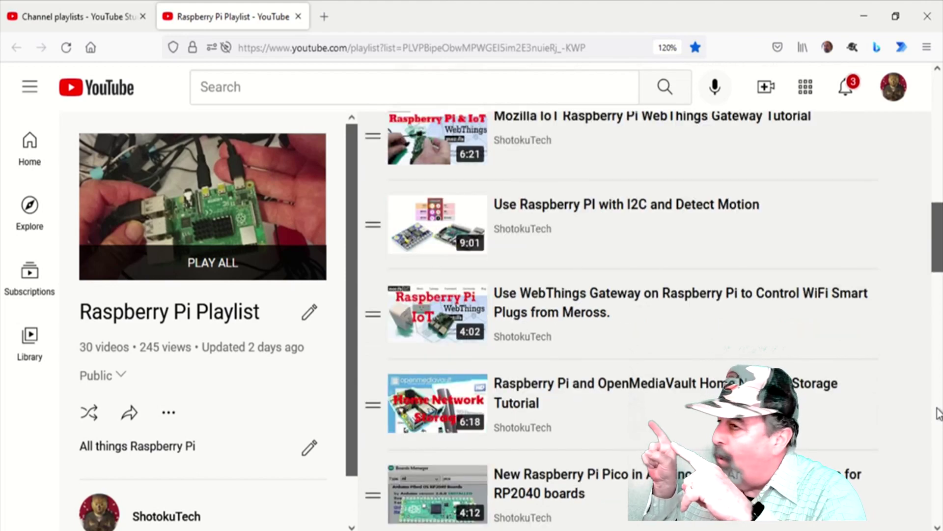
scroll(938, 412, down, 5)
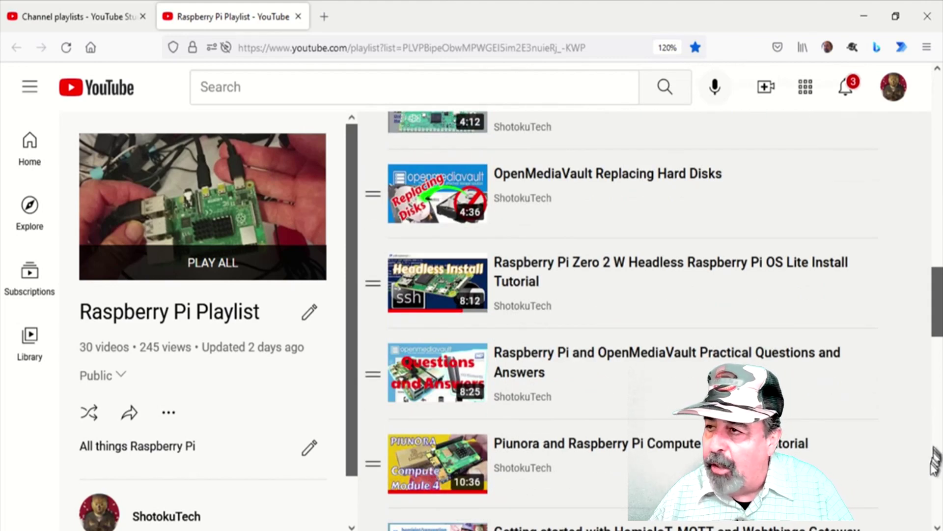
scroll(939, 481, down, 5)
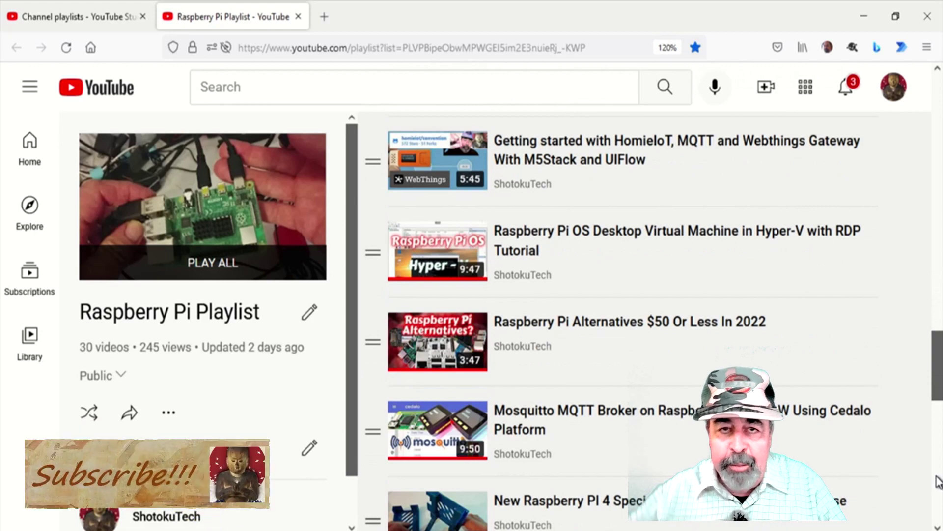
scroll(938, 487, down, 5)
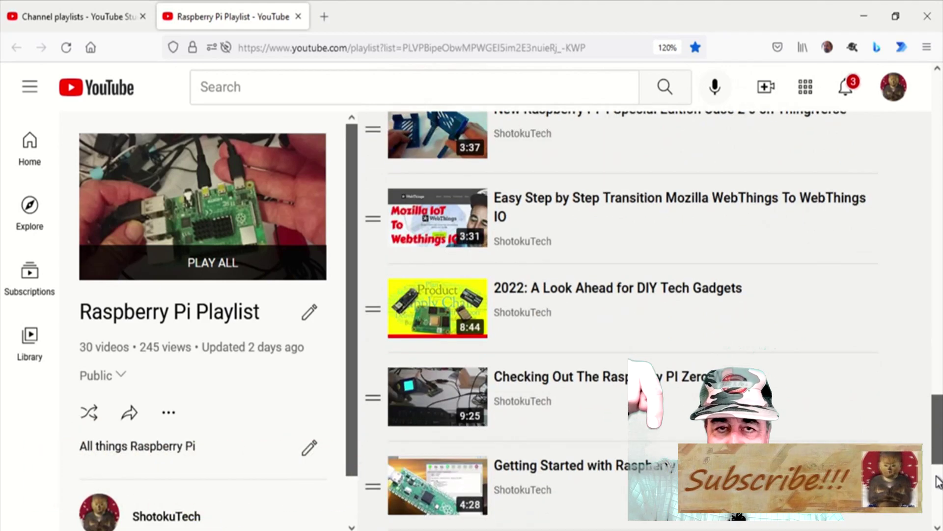